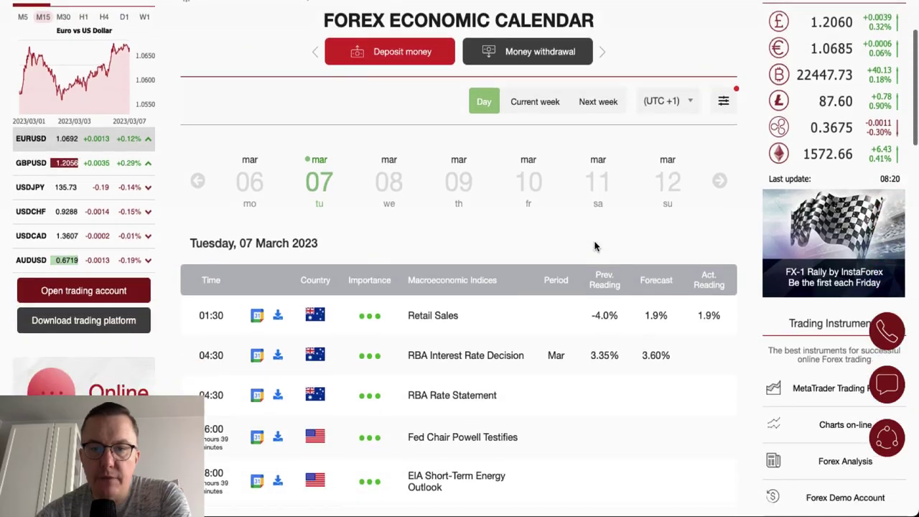
- Scroll down to the events table of the 07 March 2023 economic calendar
{"action": "scroll", "coordinate": [595, 246], "scroll_direction": "down", "scroll_amount": 3}
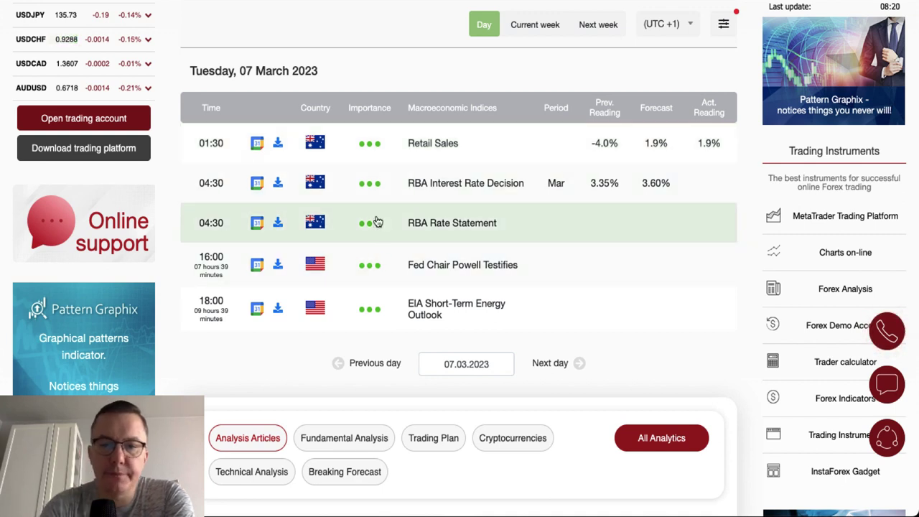
- Review the Retail Sales and RBA Interest Rate Decision events, then return to the calendar's top
{"action": "mouse_move", "coordinate": [377, 223]}
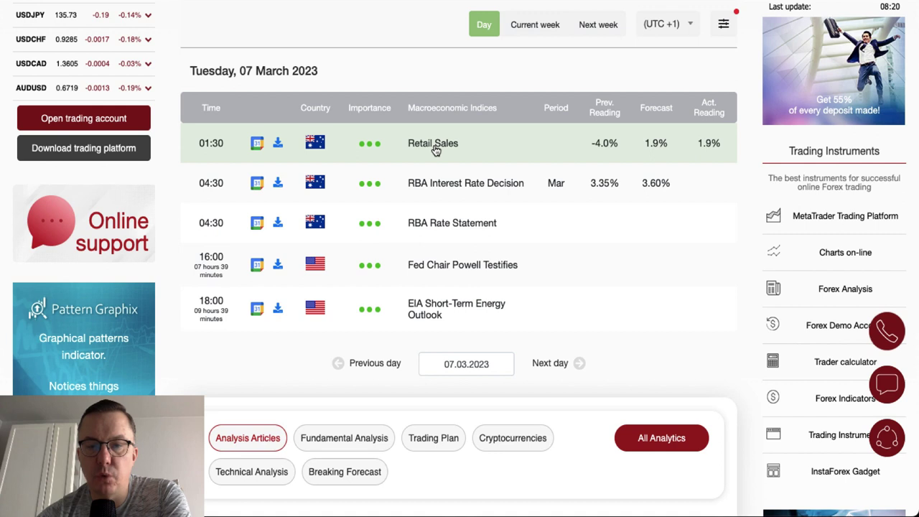
{"action": "scroll", "coordinate": [434, 149], "scroll_direction": "up", "scroll_amount": 1}
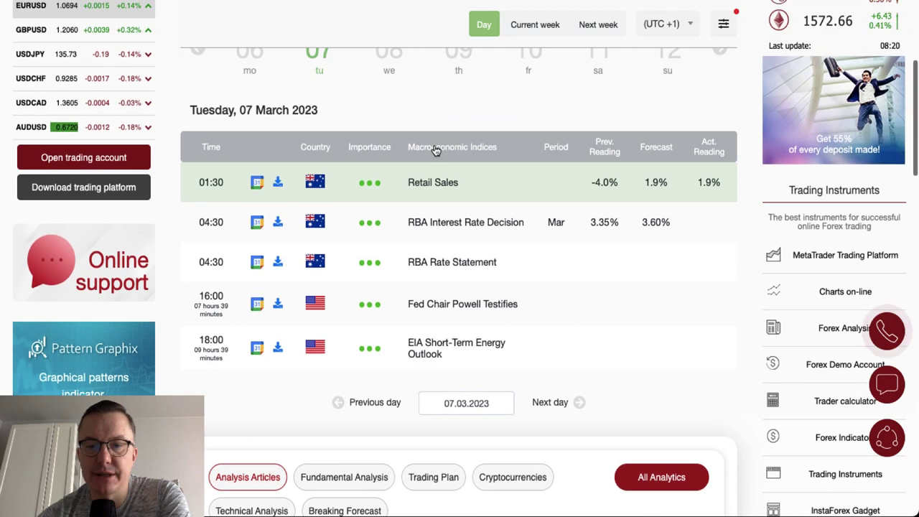
{"action": "scroll", "coordinate": [435, 148], "scroll_direction": "up", "scroll_amount": 5}
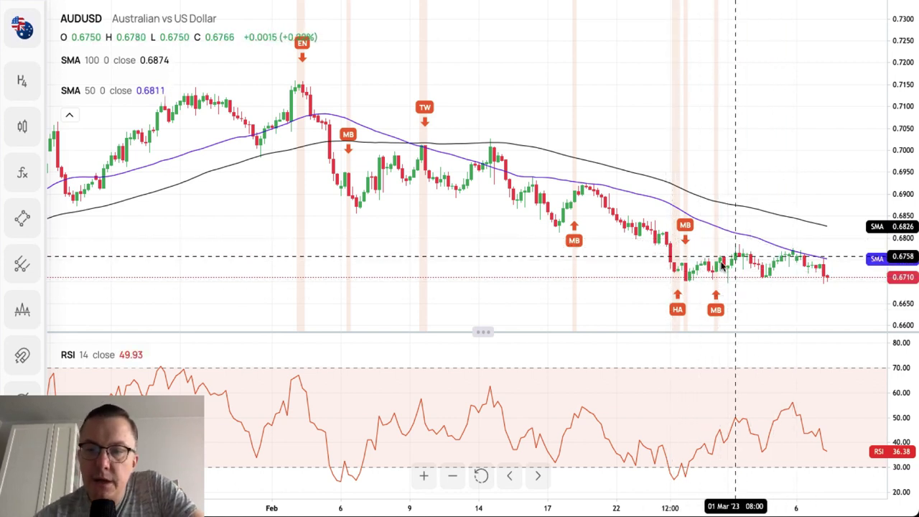
- Turn on magnet snapping and draw a horizontal resistance ray at 0.6784 on AUDUSD
{"action": "left_click", "coordinate": [21, 354]}
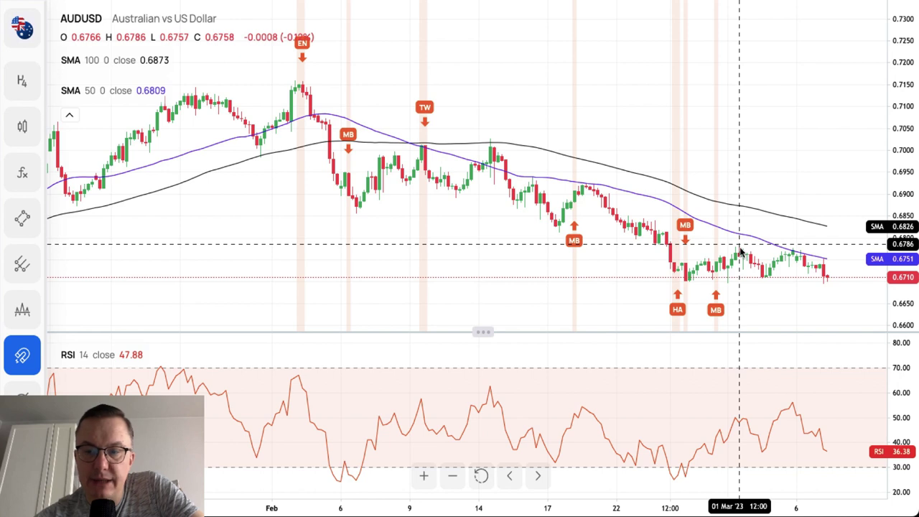
{"action": "left_click", "coordinate": [22, 218]}
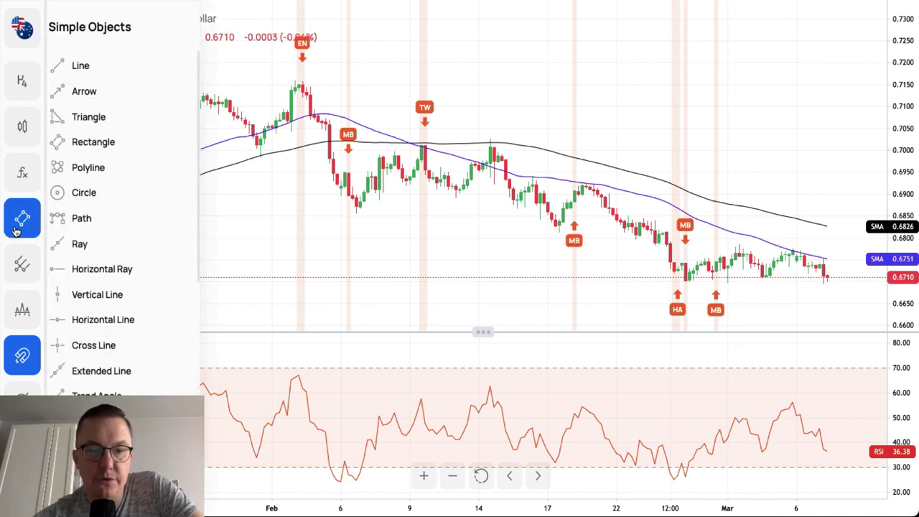
{"action": "left_click", "coordinate": [62, 272]}
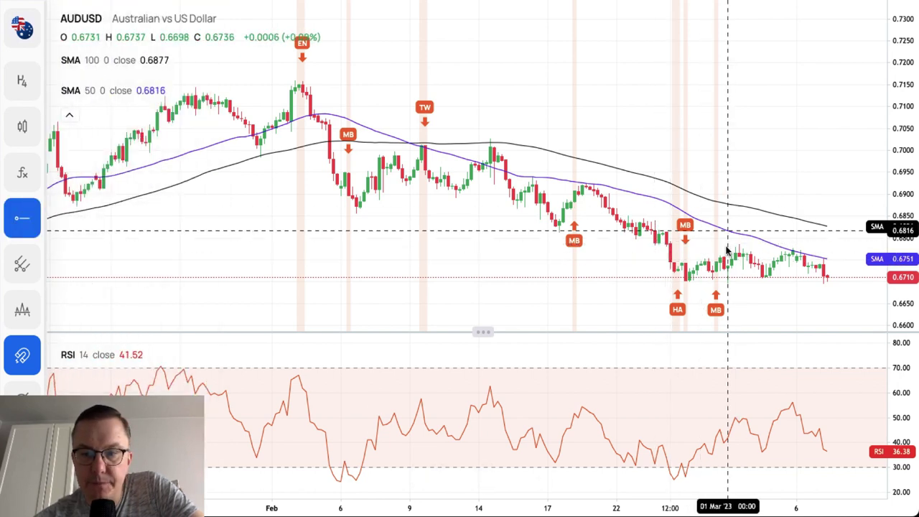
{"action": "left_click", "coordinate": [655, 246]}
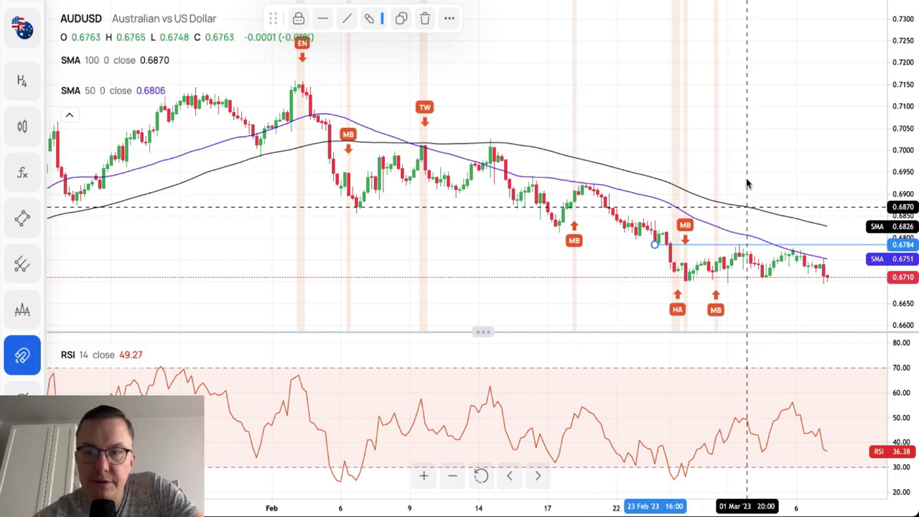
{"action": "left_click", "coordinate": [22, 218]}
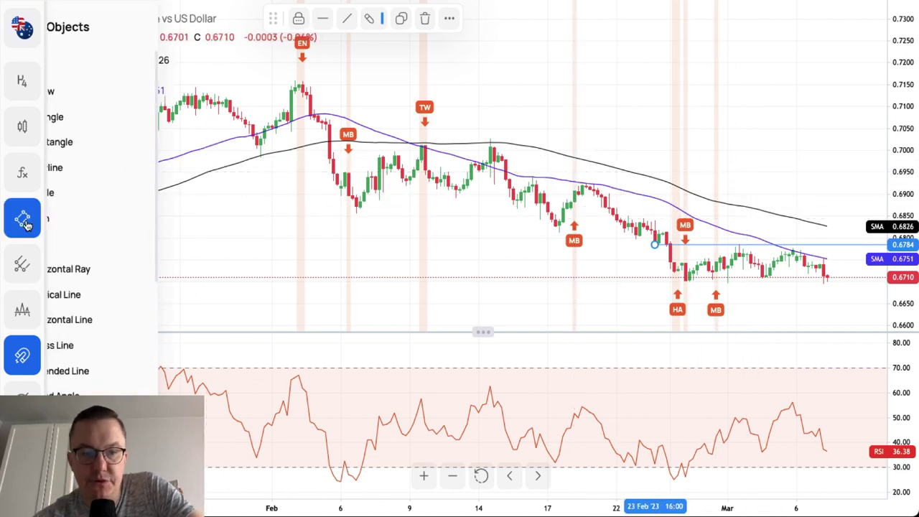
- Draw a horizontal support ray at 0.6698, then zoom and stretch the price scale to enlarge recent candles
{"action": "left_click", "coordinate": [69, 269]}
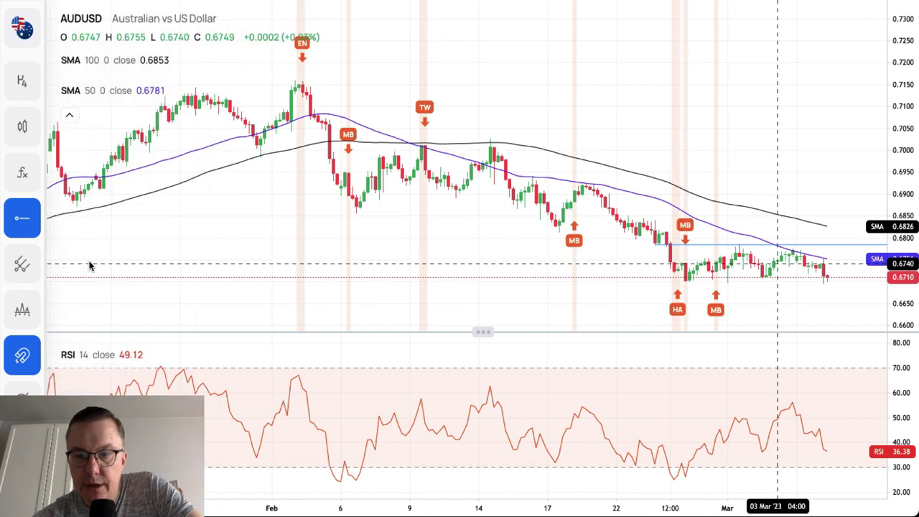
{"action": "left_click", "coordinate": [725, 283]}
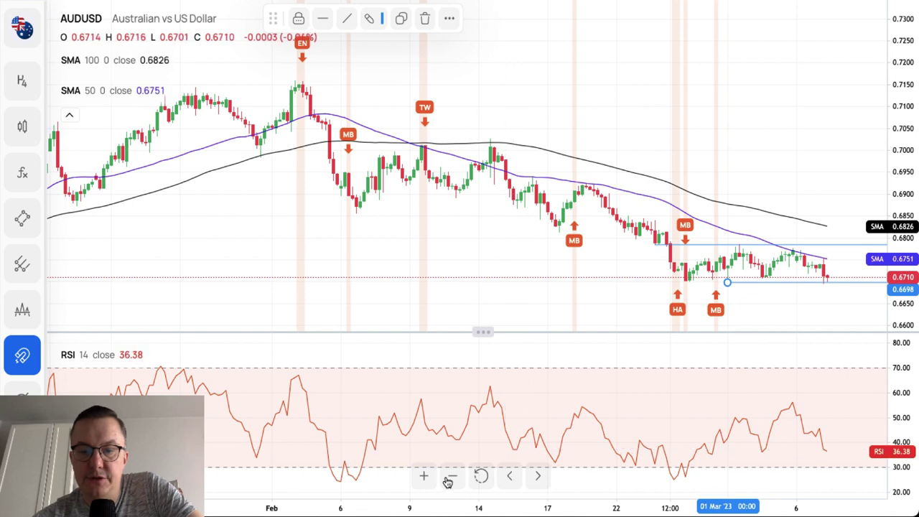
{"action": "left_click", "coordinate": [425, 476]}
{"action": "left_click", "coordinate": [425, 476]}
{"action": "left_click_drag", "start_coordinate": [904, 165], "coordinate": [906, 147]}
{"action": "left_click_drag", "start_coordinate": [788, 191], "coordinate": [774, 94]}
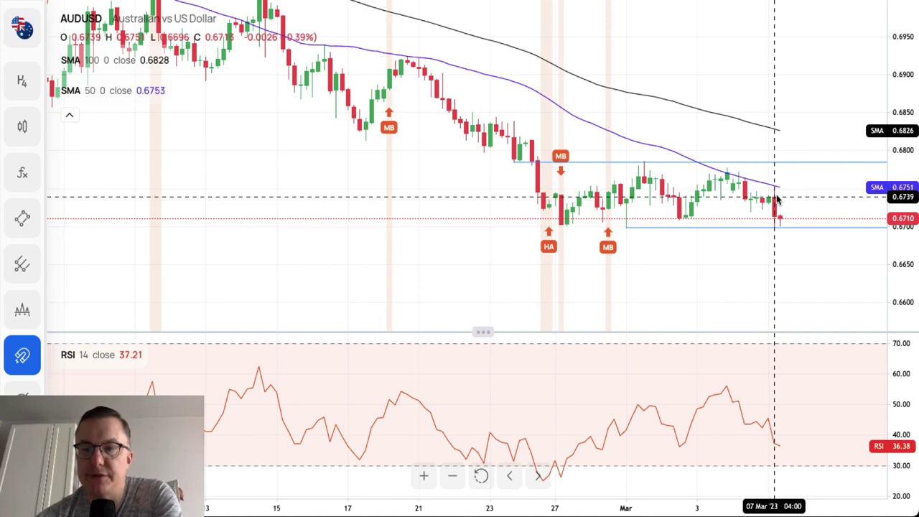
{"action": "left_click_drag", "start_coordinate": [907, 165], "coordinate": [906, 61]}
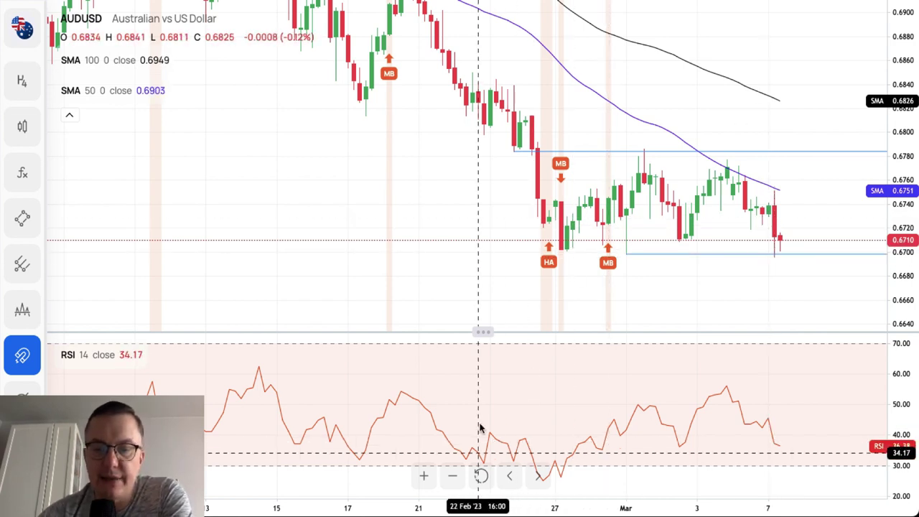
- Zoom out and compress the price scale to show AUDUSD history back to late 2022
{"action": "left_click", "coordinate": [453, 477]}
{"action": "left_click", "coordinate": [453, 476]}
{"action": "left_click", "coordinate": [453, 476]}
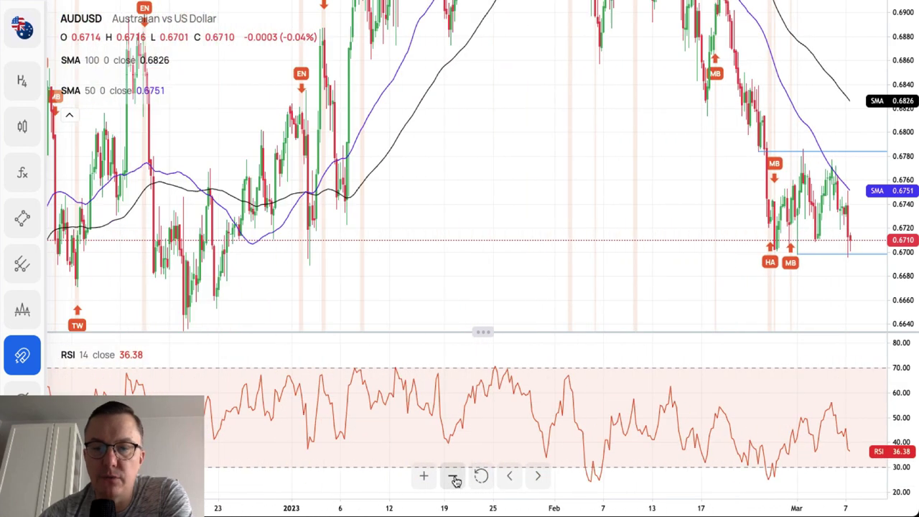
{"action": "left_click_drag", "start_coordinate": [903, 155], "coordinate": [902, 194]}
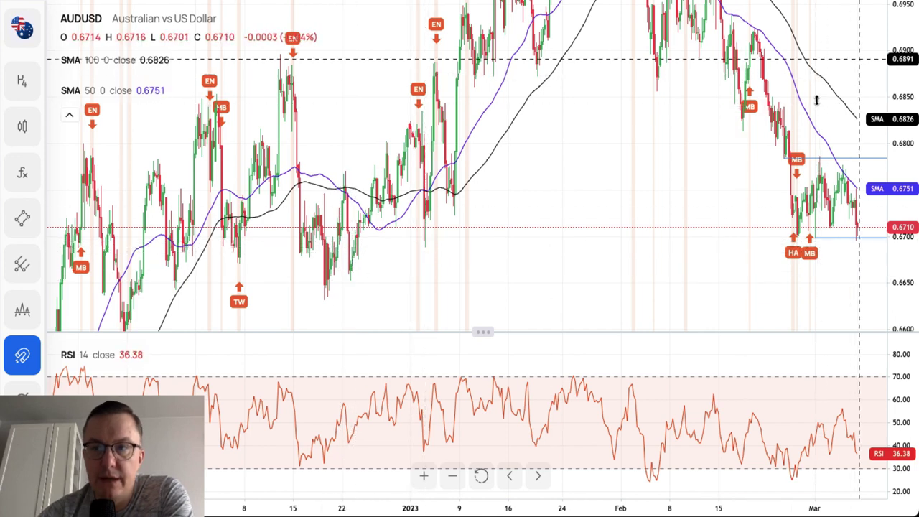
{"action": "left_click_drag", "start_coordinate": [900, 75], "coordinate": [888, 127]}
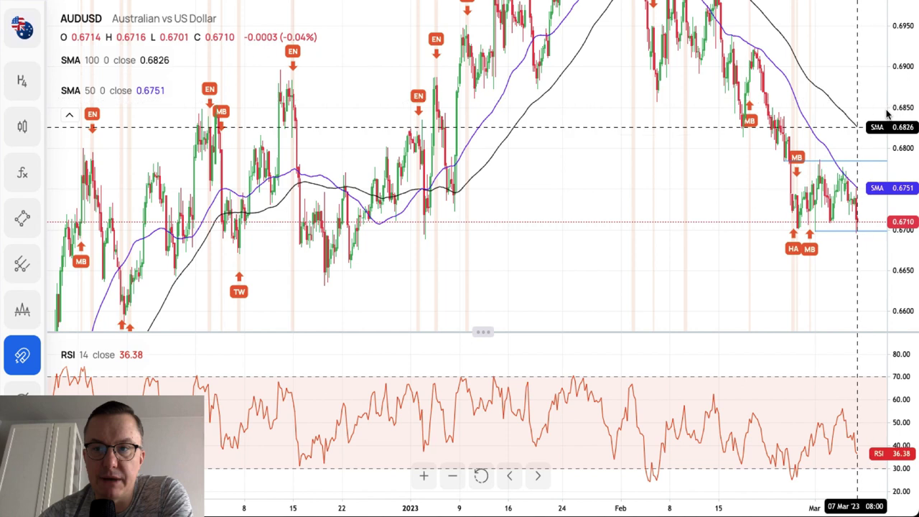
{"action": "left_click_drag", "start_coordinate": [845, 69], "coordinate": [833, 130]}
{"action": "left_click_drag", "start_coordinate": [907, 109], "coordinate": [918, 223]}
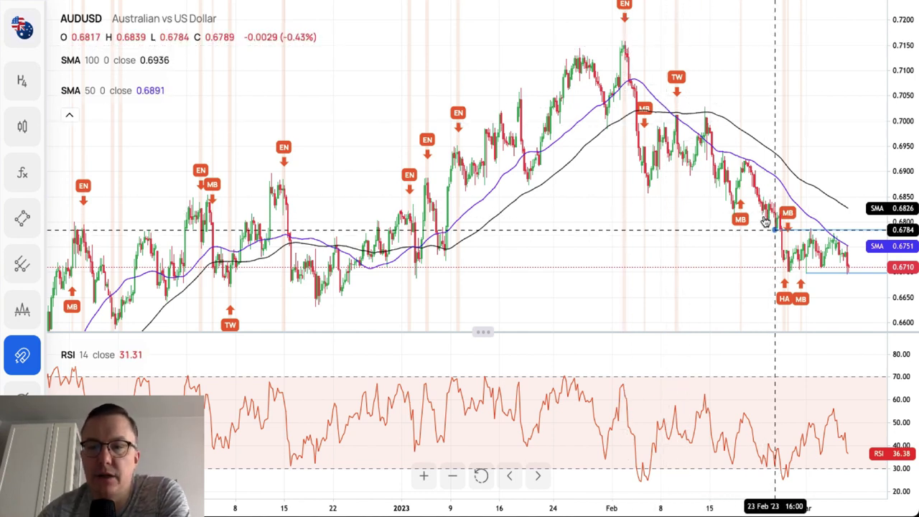
{"action": "left_click", "coordinate": [27, 220]}
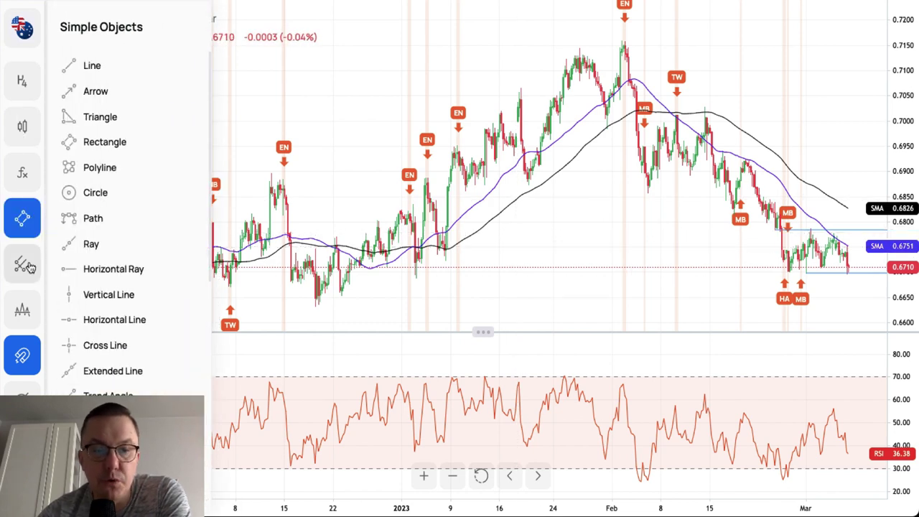
{"action": "scroll", "coordinate": [84, 305], "scroll_direction": "down", "scroll_amount": 2}
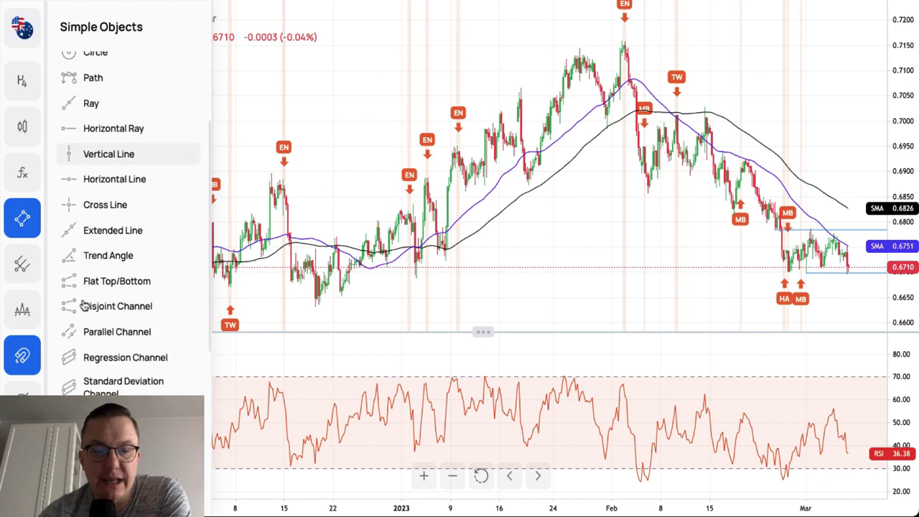
{"action": "scroll", "coordinate": [86, 308], "scroll_direction": "down", "scroll_amount": 2}
{"action": "left_click", "coordinate": [94, 388]}
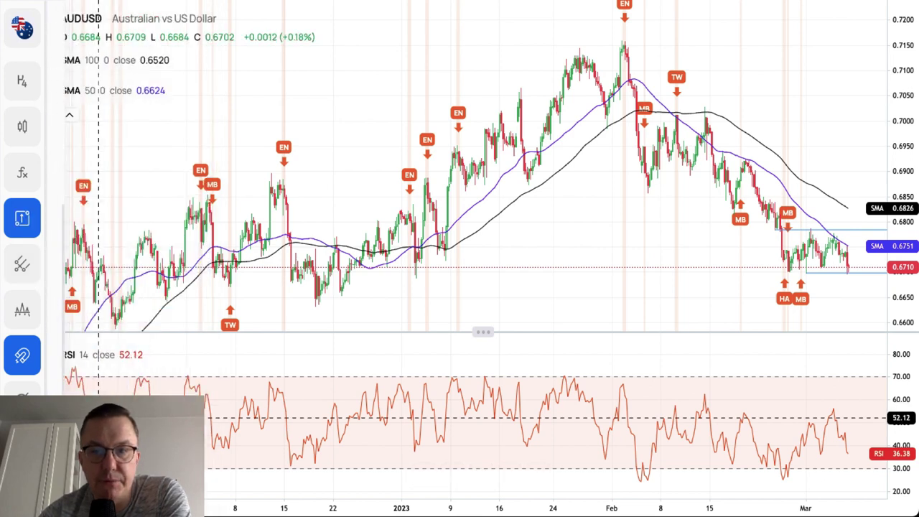
{"action": "left_click", "coordinate": [625, 42]}
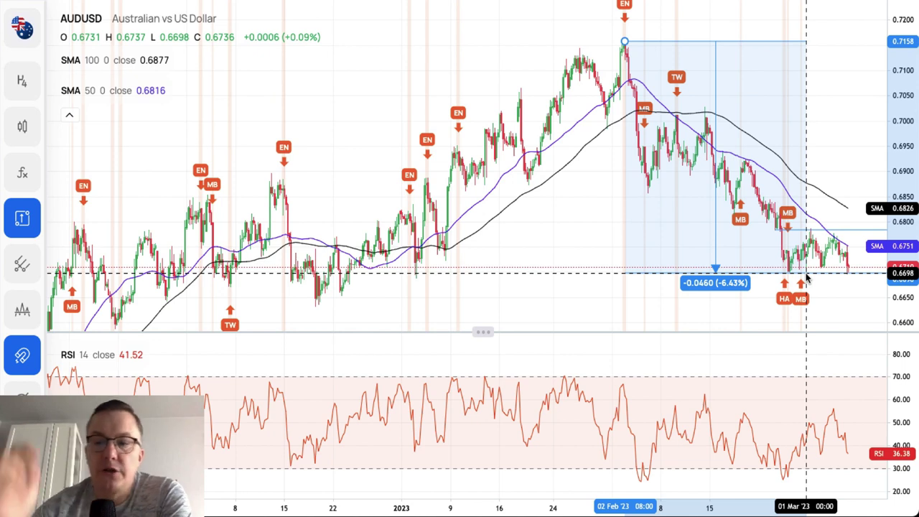
{"action": "left_click", "coordinate": [806, 274]}
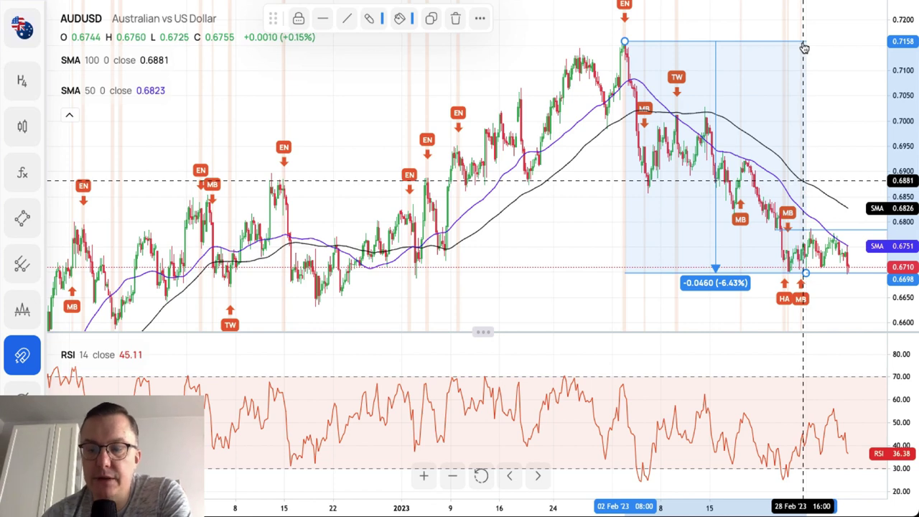
{"action": "left_click", "coordinate": [804, 48]}
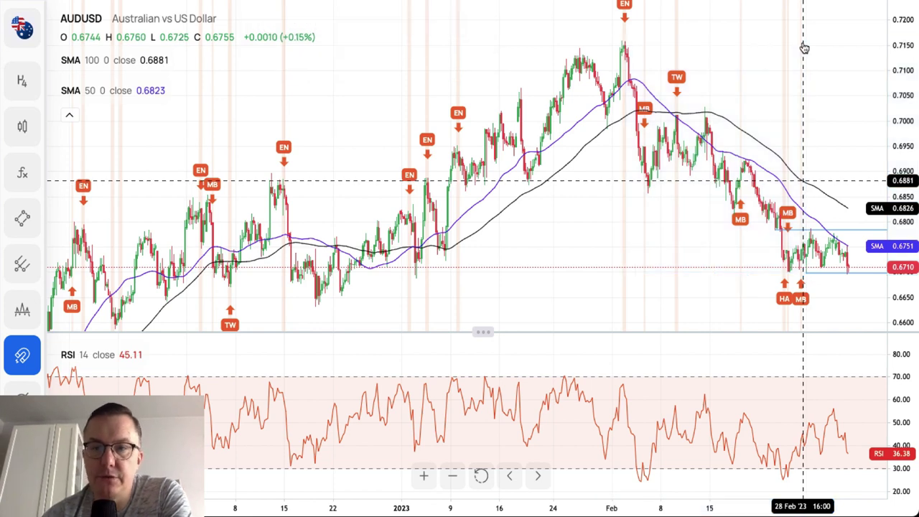
- Search the market list for USDX and switch the chart to #USDX
{"action": "left_click", "coordinate": [31, 37]}
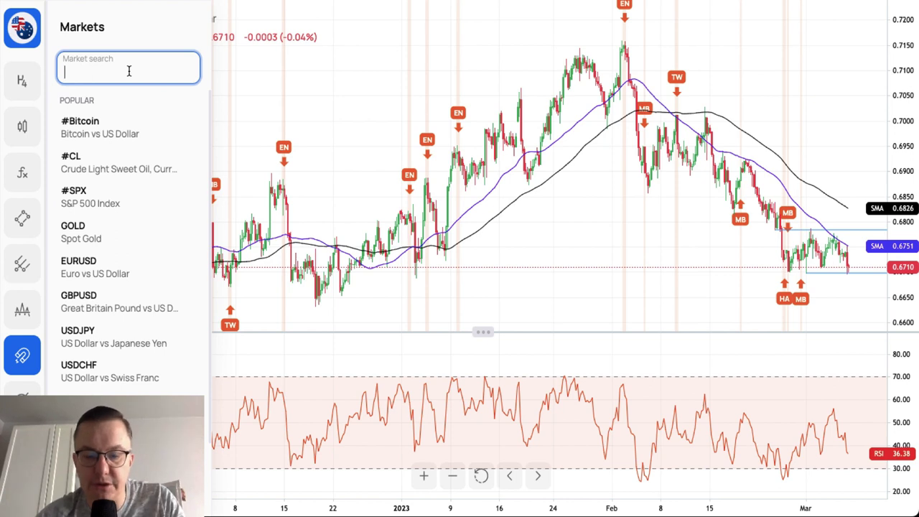
{"action": "type", "text": "USDX"}
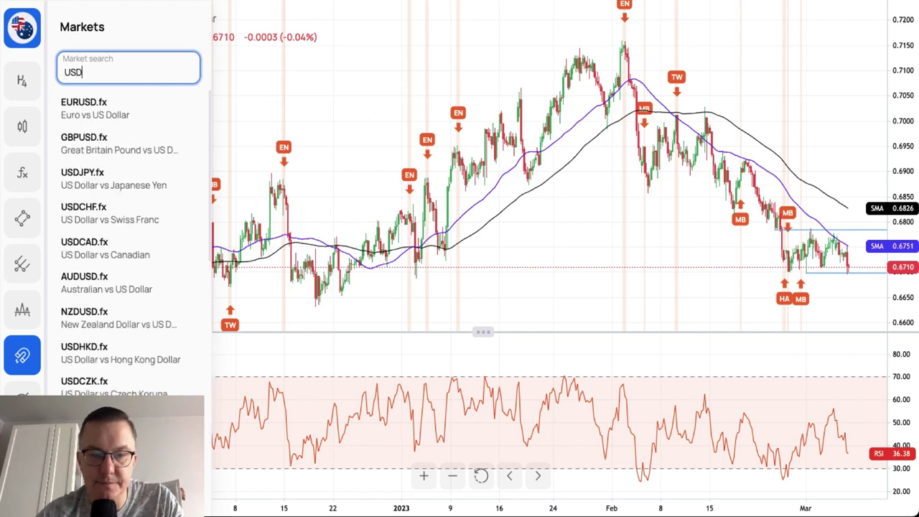
{"action": "left_click", "coordinate": [124, 108]}
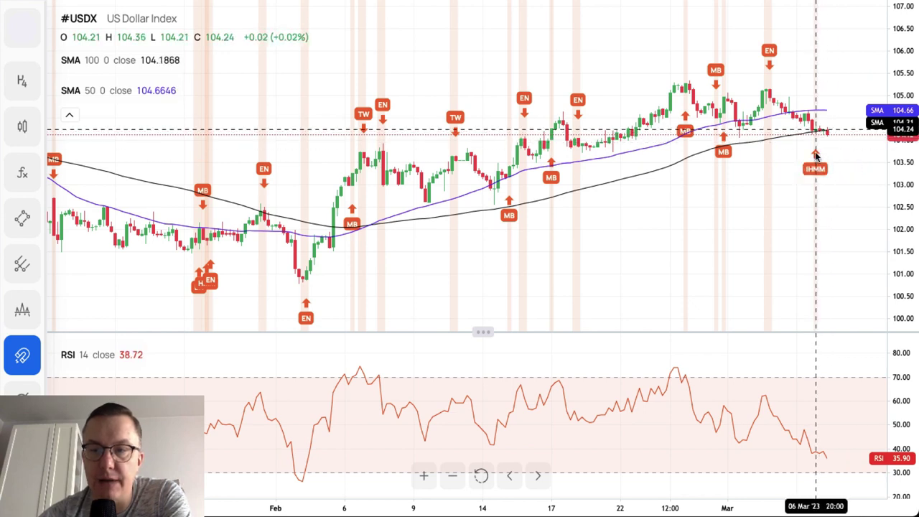
- Zoom into recent weeks and draw a horizontal support ray at 104.06 from the 1 March low
{"action": "left_click", "coordinate": [423, 475]}
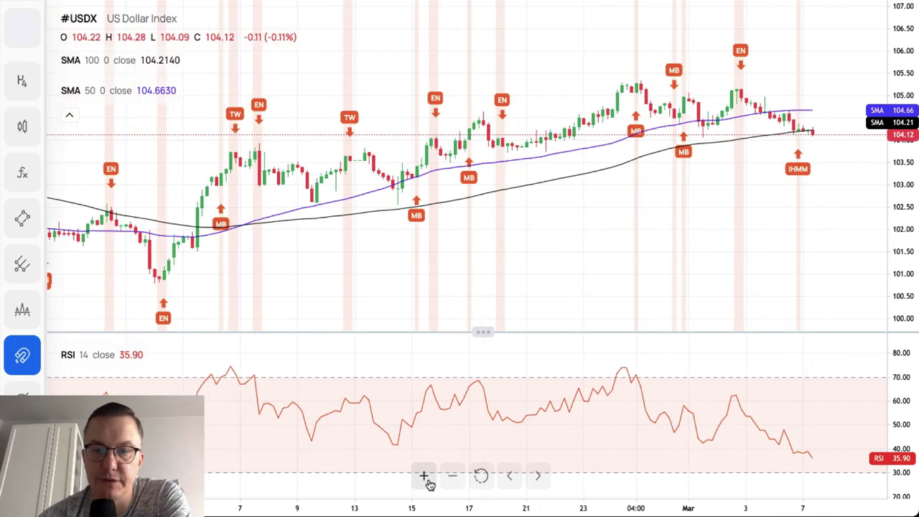
{"action": "left_click_drag", "start_coordinate": [899, 276], "coordinate": [792, 266]}
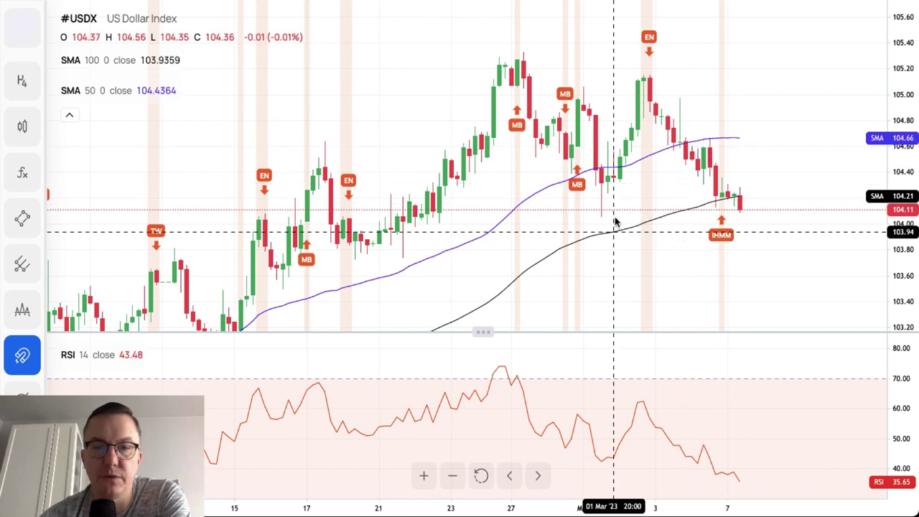
{"action": "left_click", "coordinate": [22, 219]}
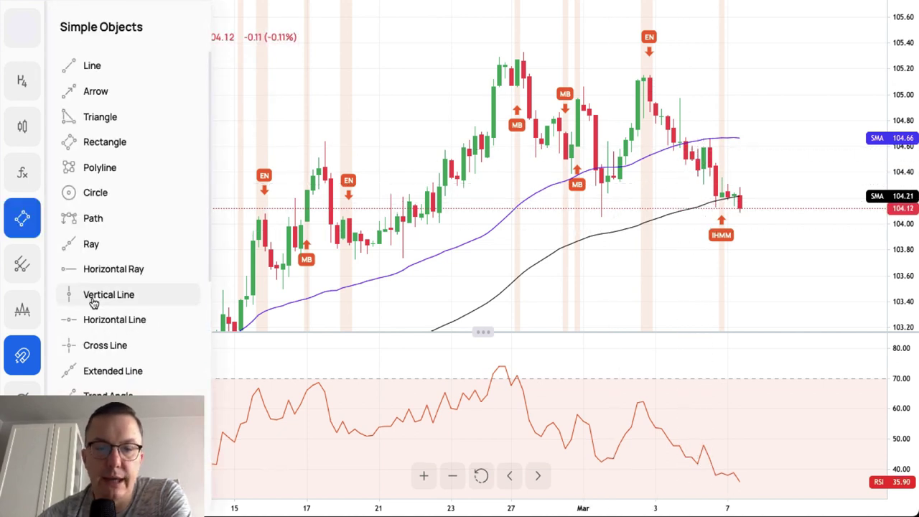
{"action": "left_click", "coordinate": [93, 273]}
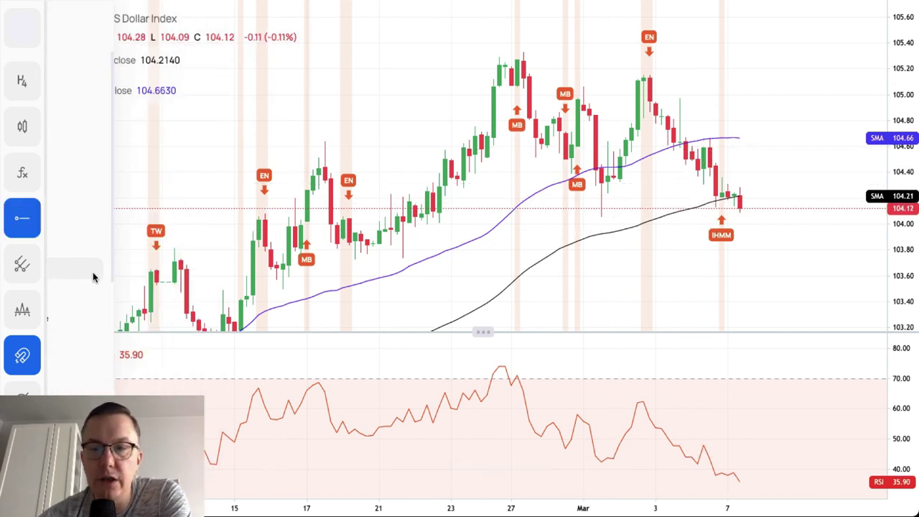
{"action": "left_click", "coordinate": [602, 217]}
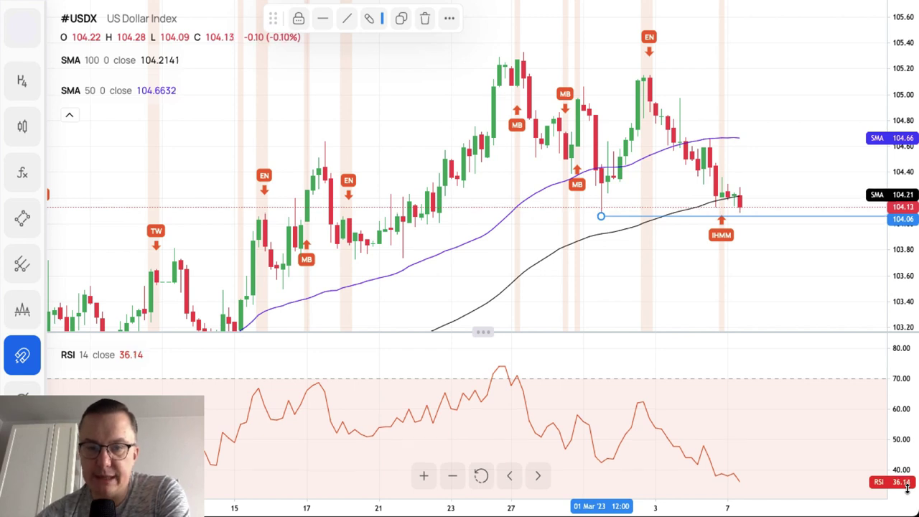
{"action": "left_click", "coordinate": [850, 294]}
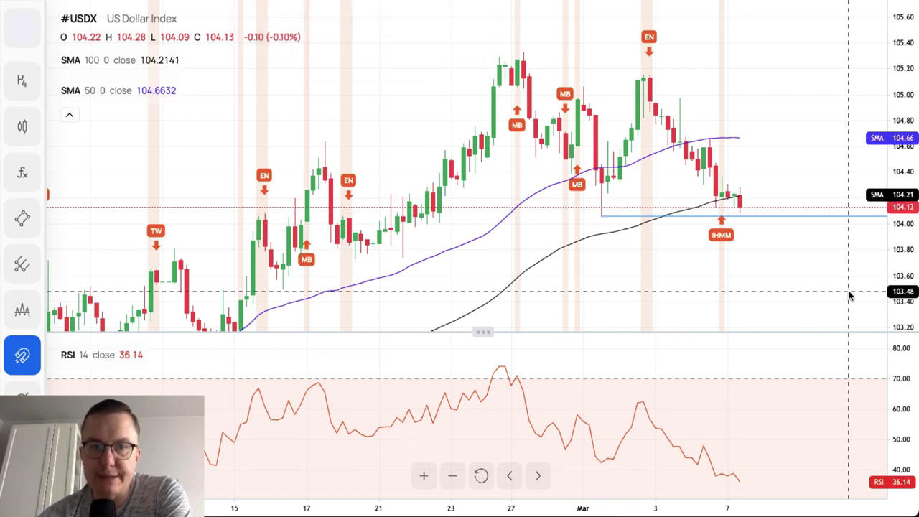